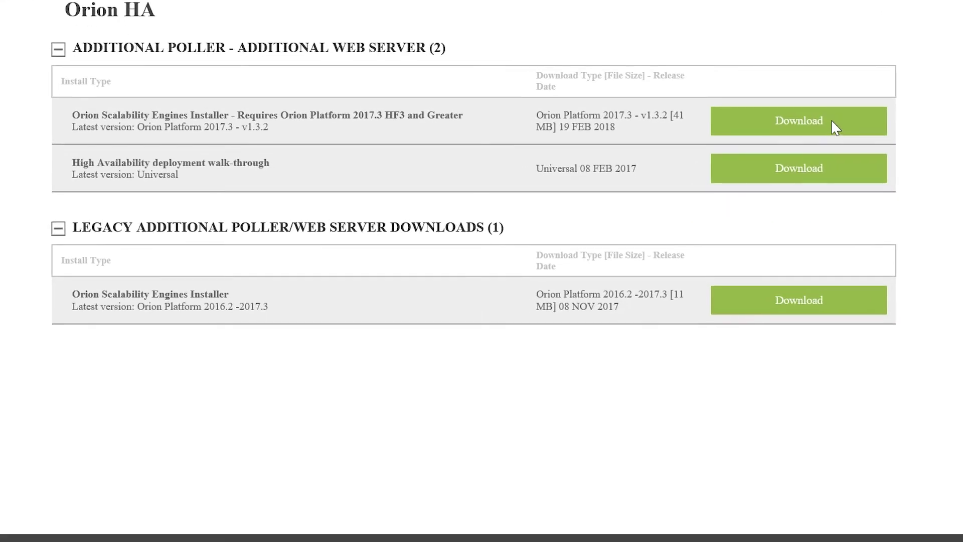
Download the Orion Scalability Engines Installer v1.3.2 and bring up the installer file's options on the desktop.
left_click(833, 127)
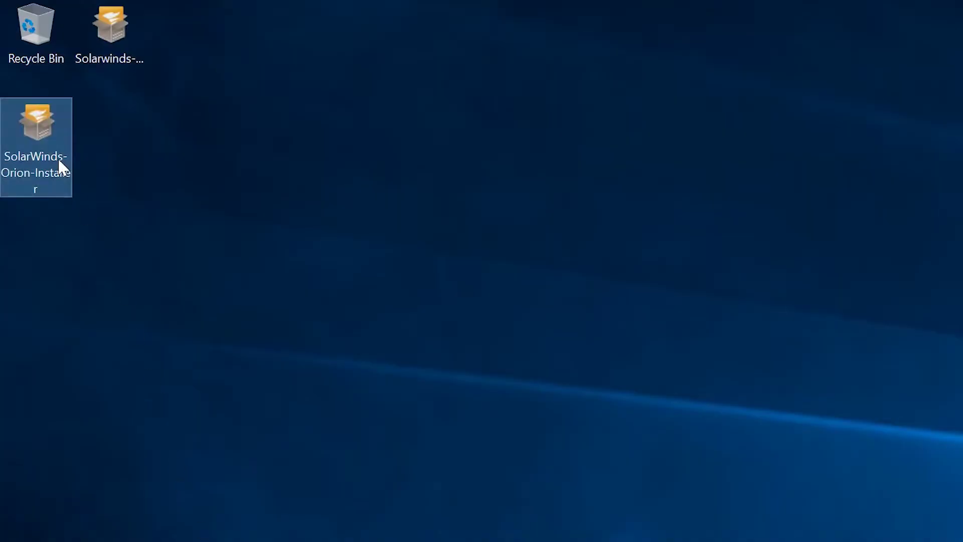
right_click(59, 160)
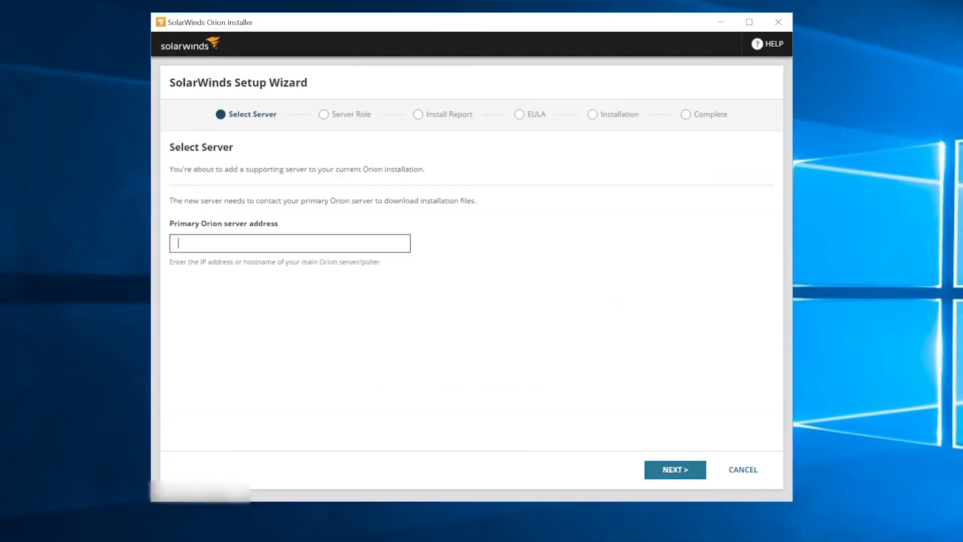
Point the installer at the primary Orion server 10.110.68.76 and continue to the server role.
type("10.110.68.76")
left_click(668, 469)
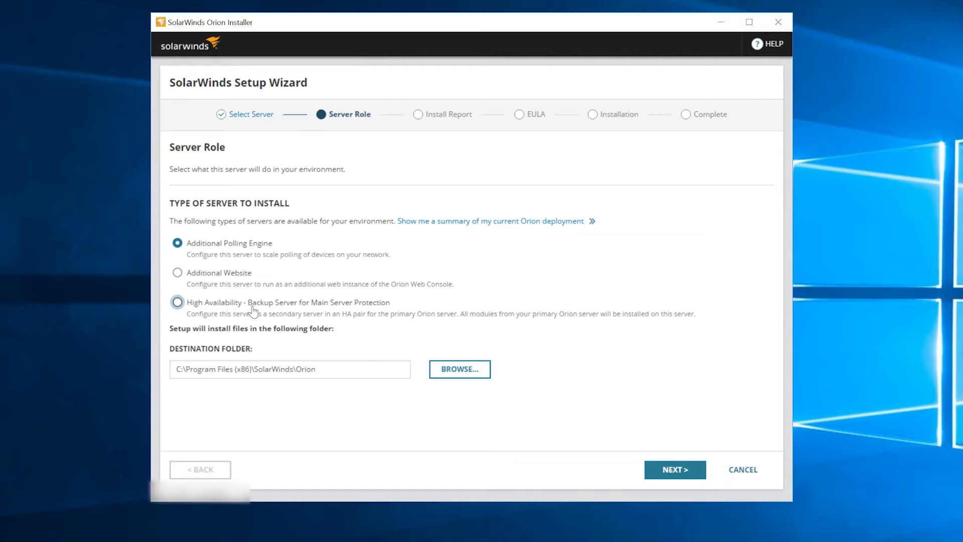
Proceed with the Additional Polling Engine role and run the install report.
left_click(672, 469)
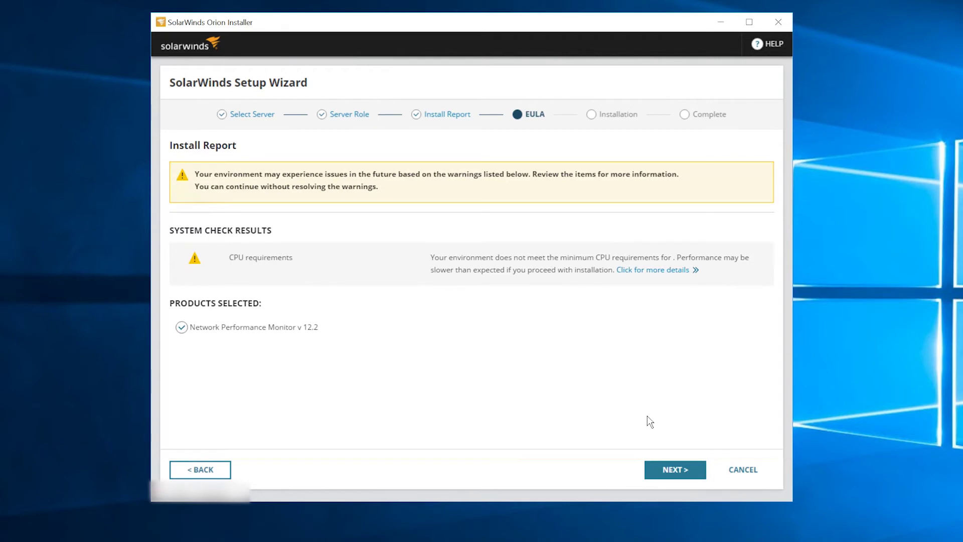
Accept the license agreement, install Network Performance Monitor 12.2, and start the Configuration Wizard.
left_click(670, 463)
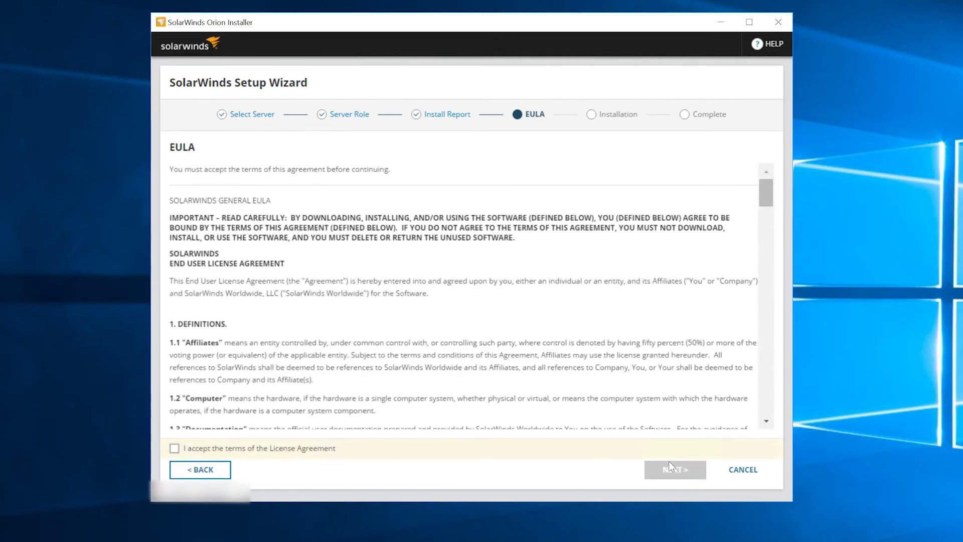
left_click(190, 448)
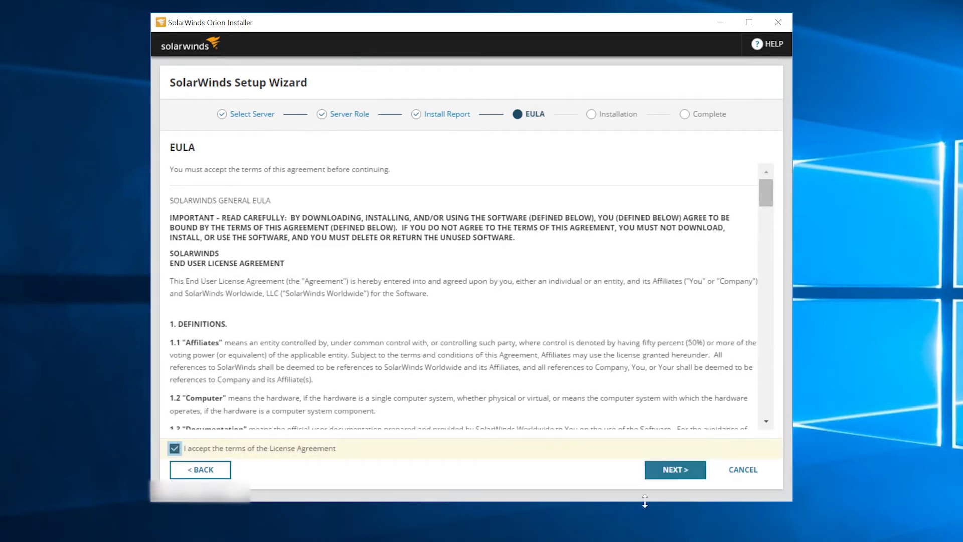
left_click(673, 469)
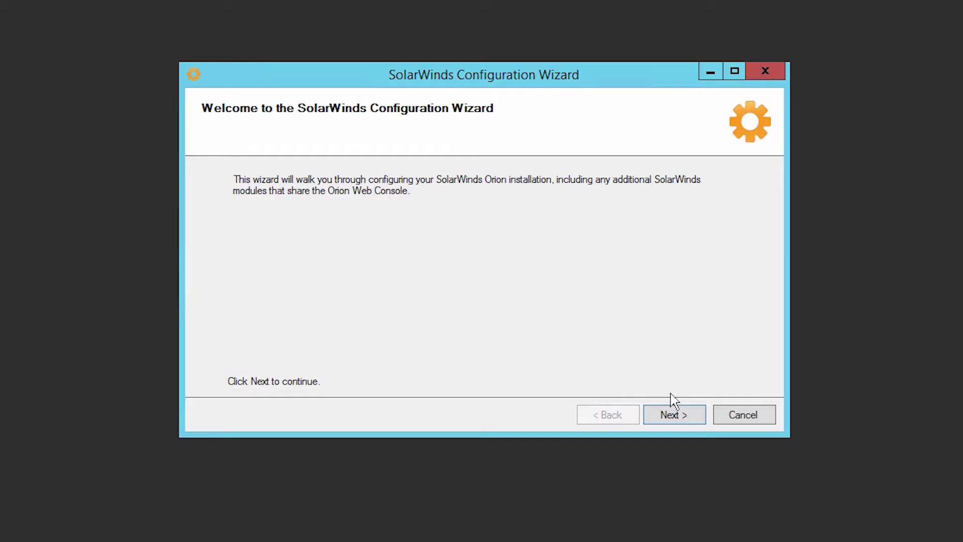
left_click(673, 415)
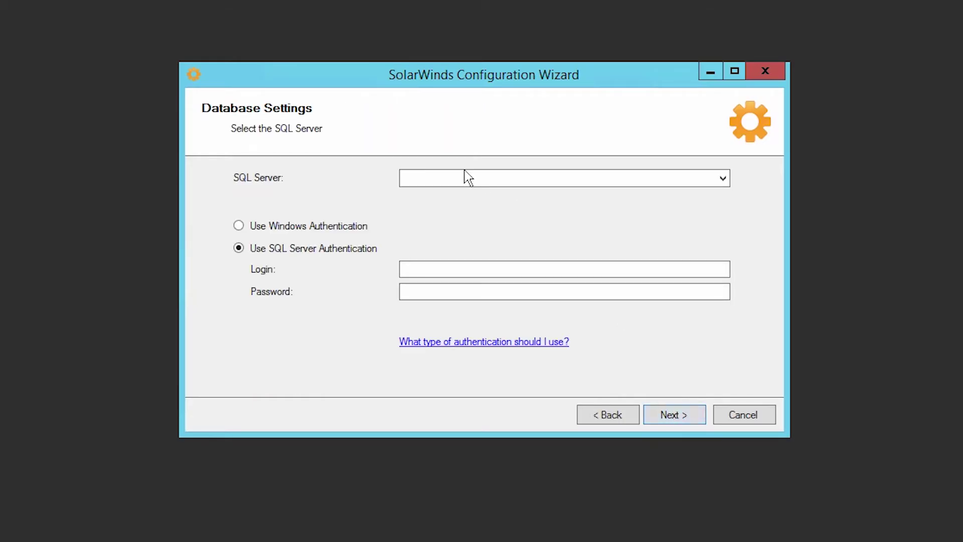
Connect to SQL Server 10.110.0.50\TECH_SUPPORT with the test SQL login and its password.
left_click(463, 184)
type("10.110.0.50")
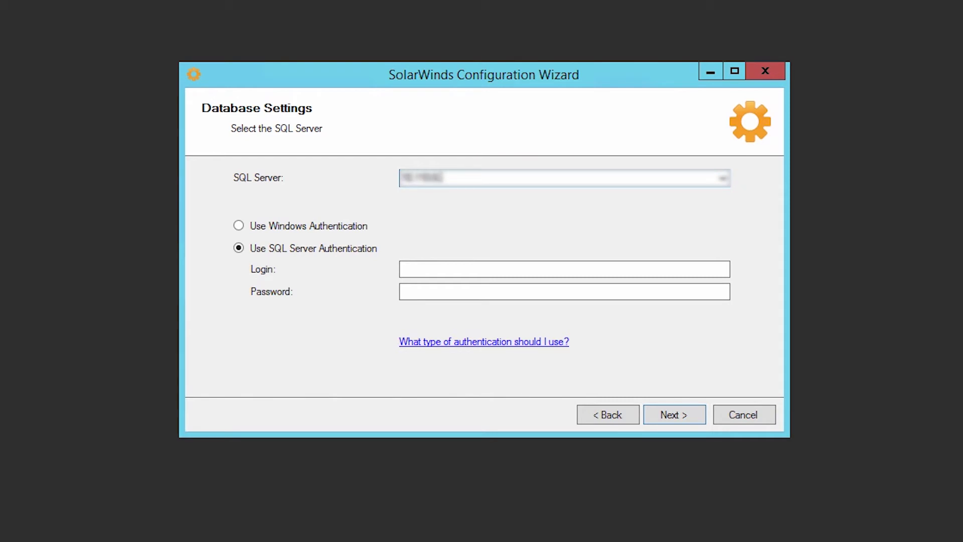
type("\\TECH_SUPPORT")
left_click(411, 269)
type("TestDa")
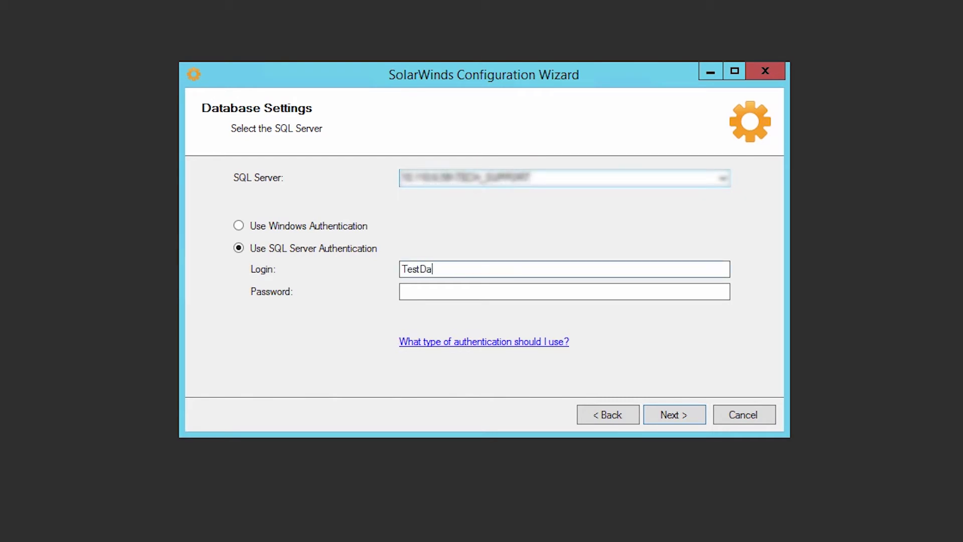
type("tabaseUser")
key("Tab")
type("*********")
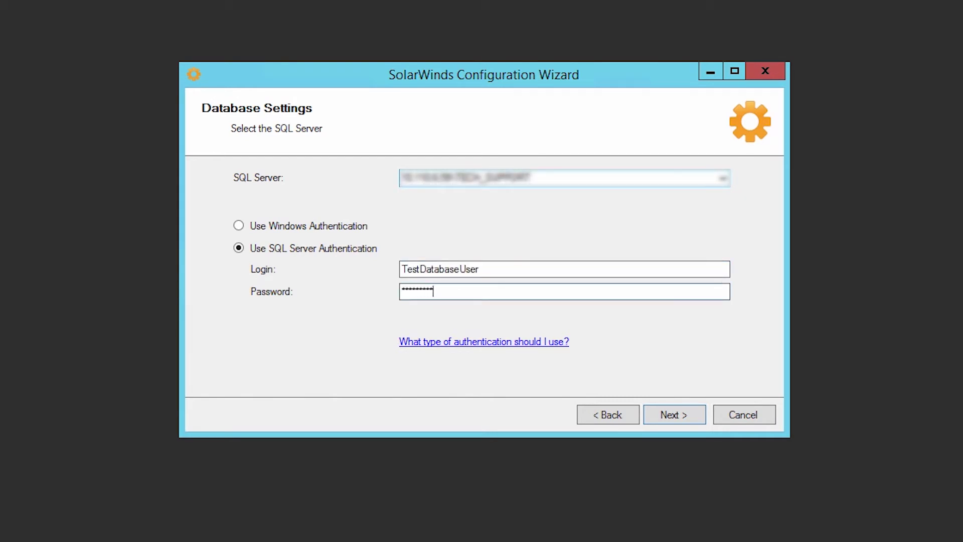
left_click(675, 415)
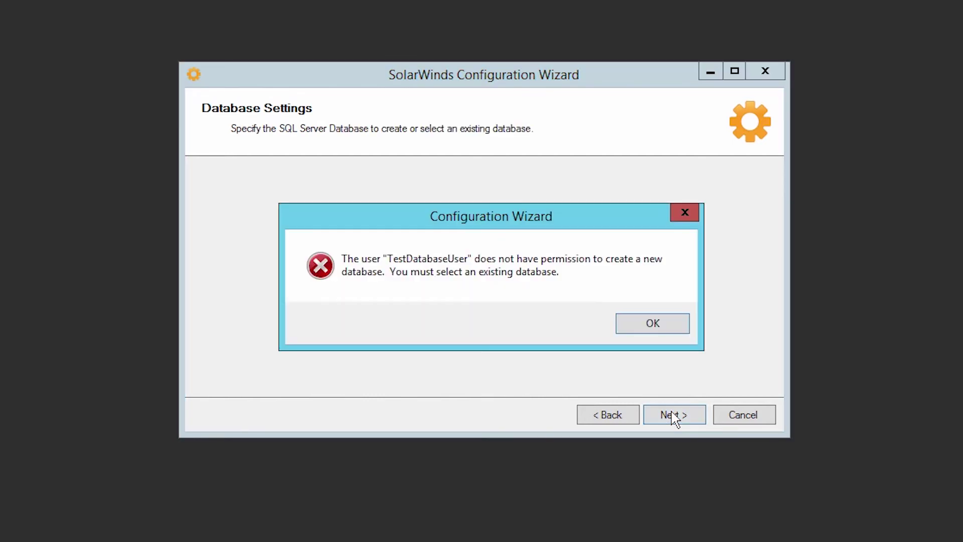
left_click(663, 327)
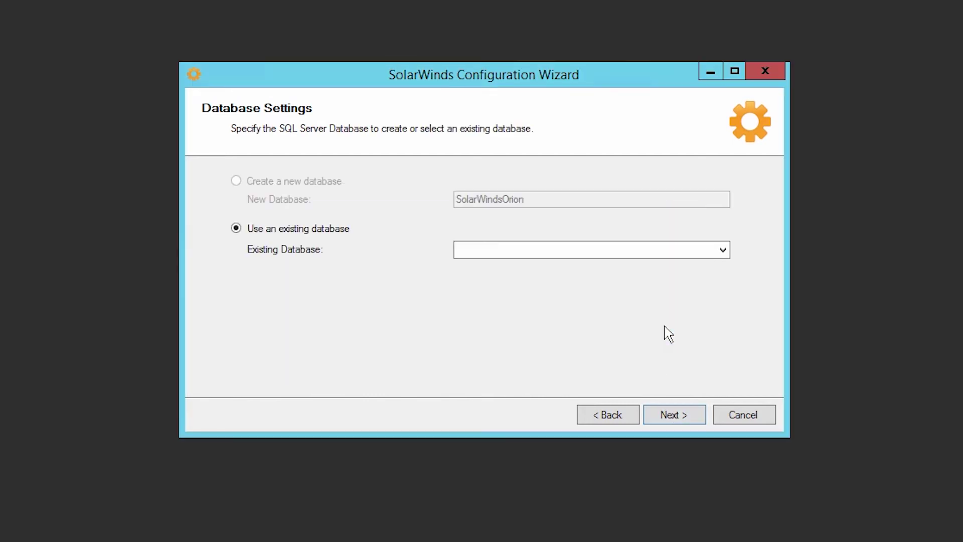
Select the existing SolarWindsOrionTest database and acknowledge the multiple polling engines warning.
left_click(725, 254)
left_click_drag(723, 288, 722, 527)
scroll(682, 521, "up", 3)
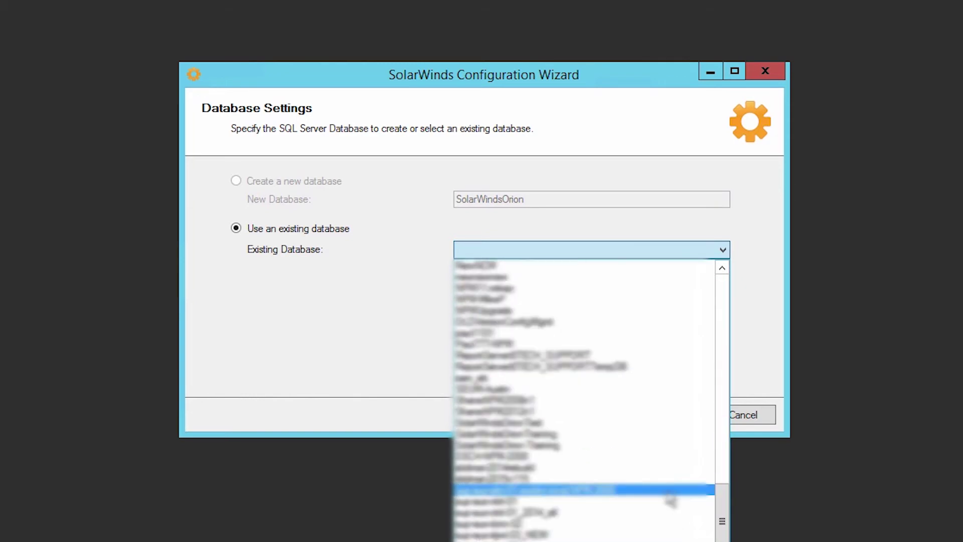
left_click(637, 424)
left_click(682, 418)
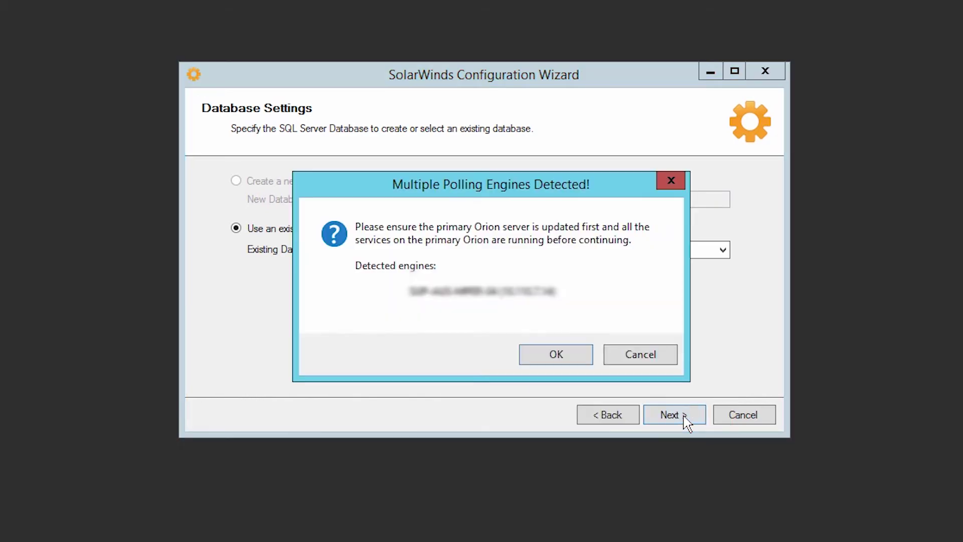
left_click(552, 360)
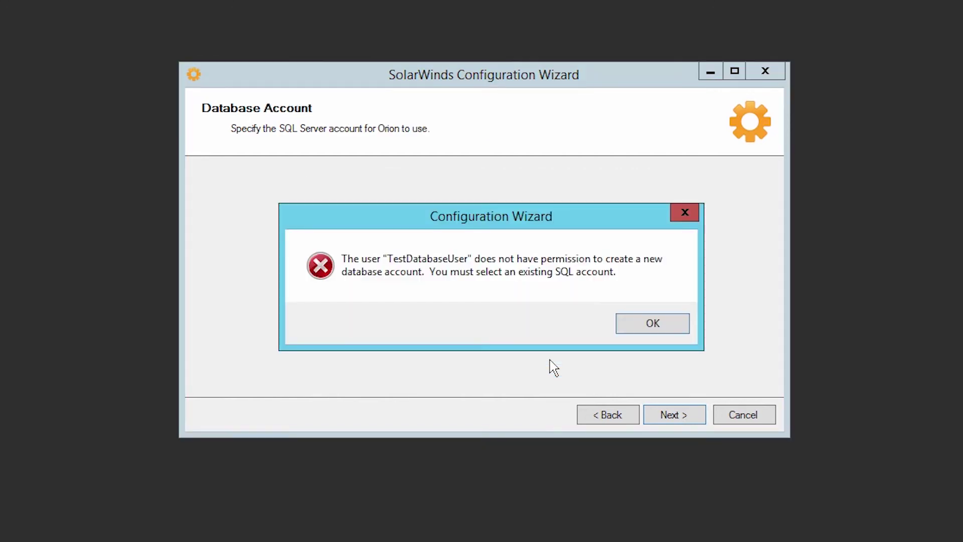
Use the existing test database account with its password, disable SNMP Trap Service, and run the configuration.
left_click(659, 325)
left_click(716, 335)
left_click(616, 360)
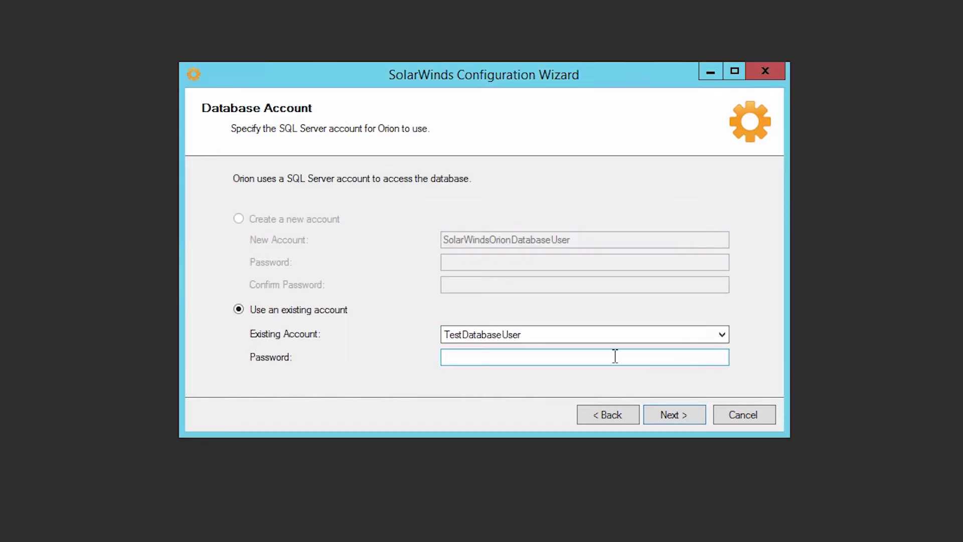
left_click(526, 356)
type("**********")
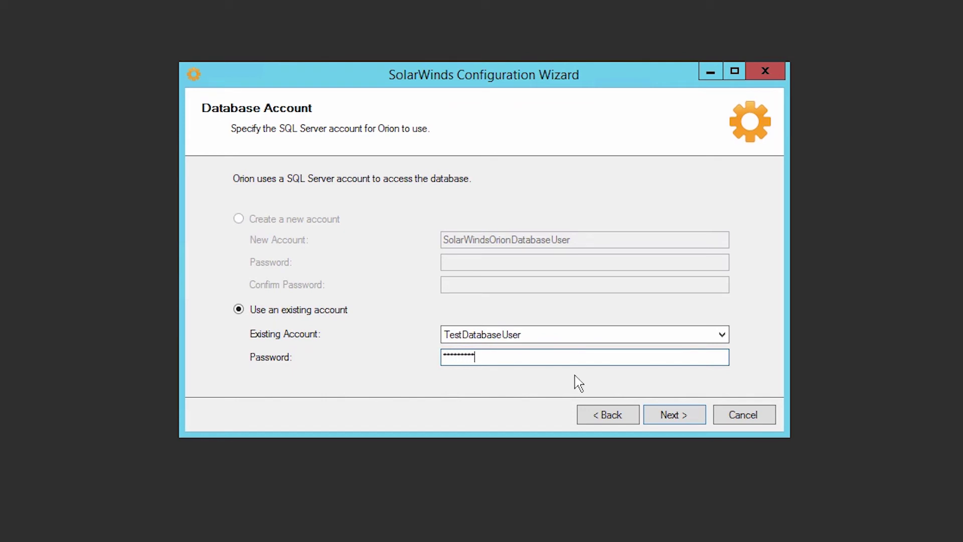
left_click(670, 415)
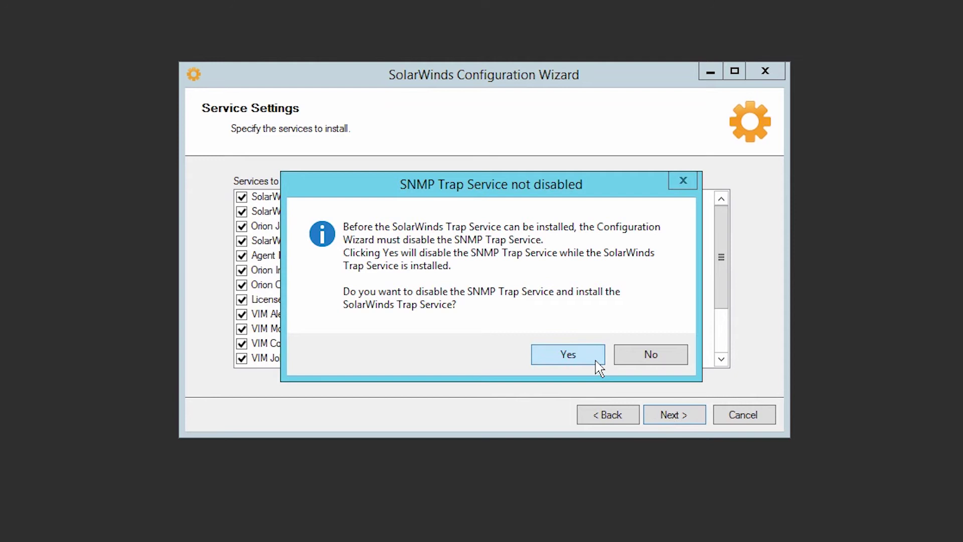
left_click(598, 363)
left_click(672, 419)
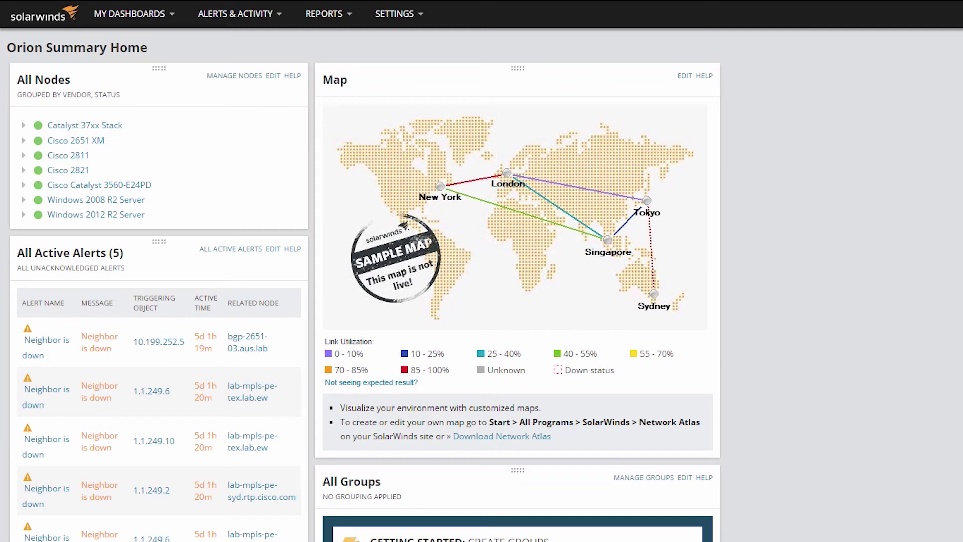
In Manage Nodes, select all three nodes and choose Change Polling Engine from More Actions.
left_click(413, 14)
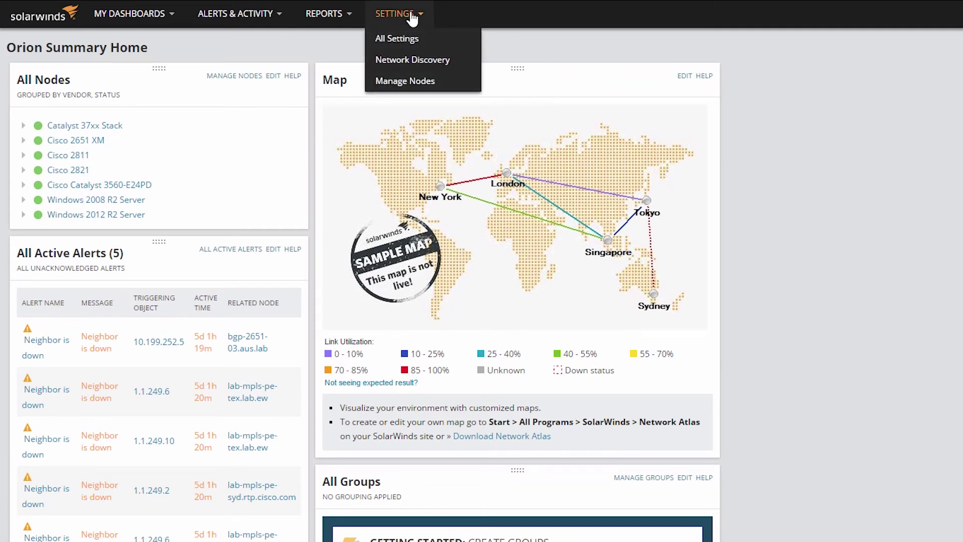
left_click(398, 81)
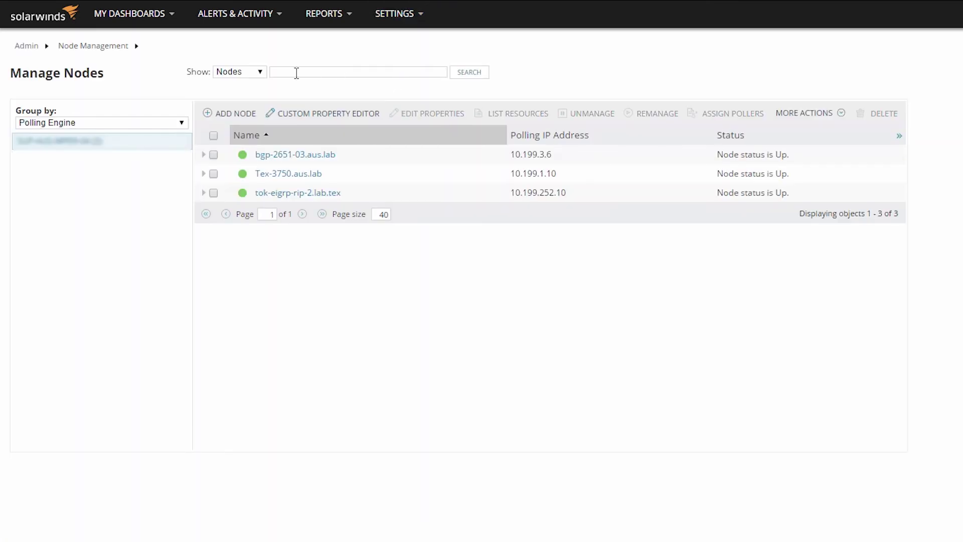
left_click(213, 136)
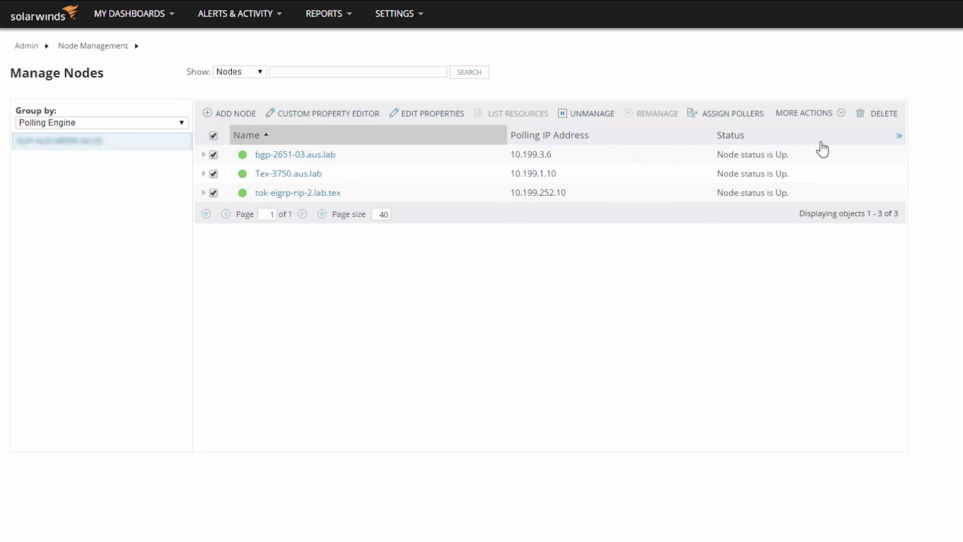
left_click(840, 115)
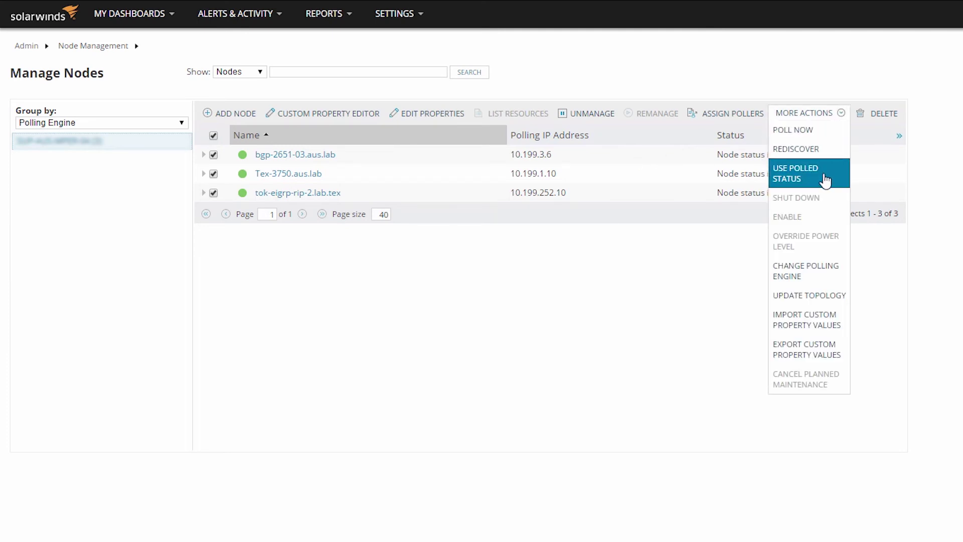
left_click(817, 273)
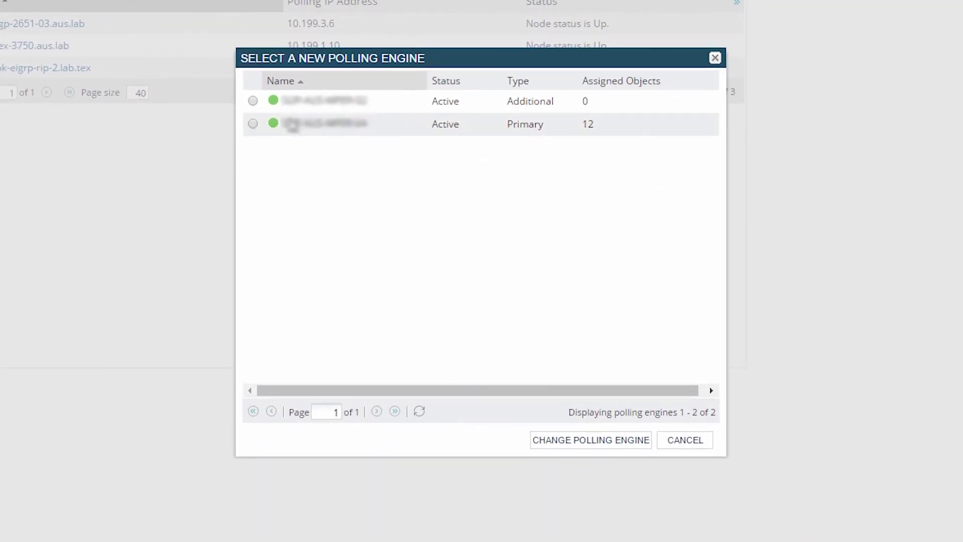
Move the three nodes to the Additional polling engine.
left_click(253, 101)
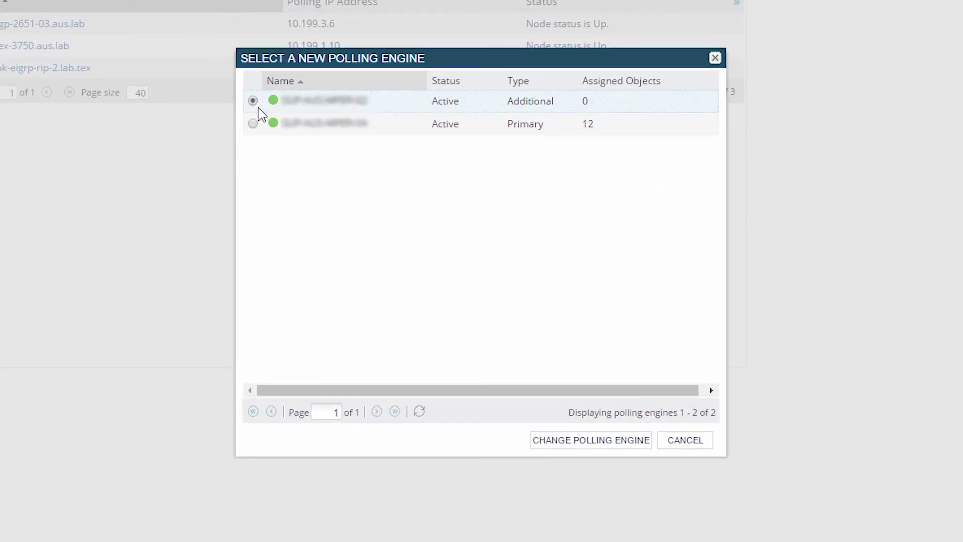
left_click(591, 439)
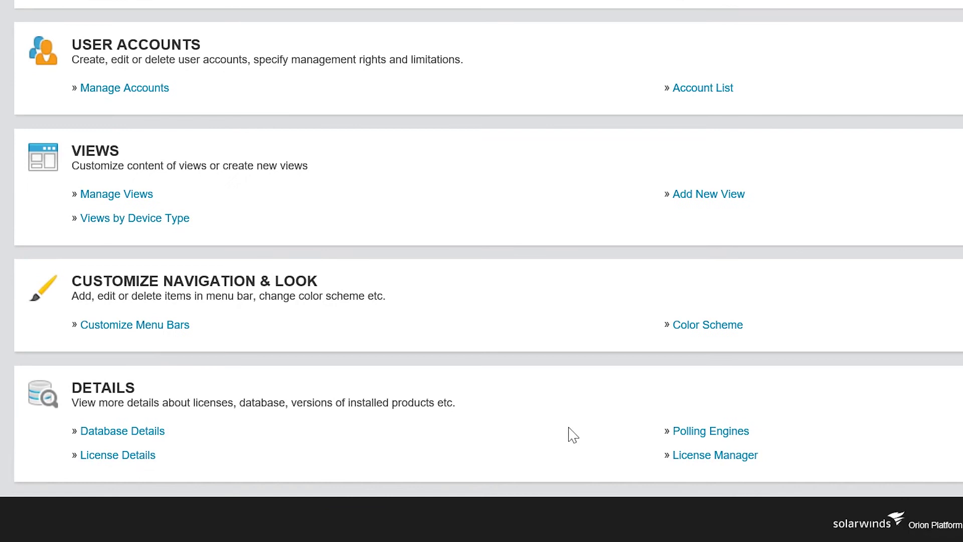
In License Manager's Add/Upgrade License dialog, paste the activation key and activate the Orion Scalability Engine license.
left_click(700, 458)
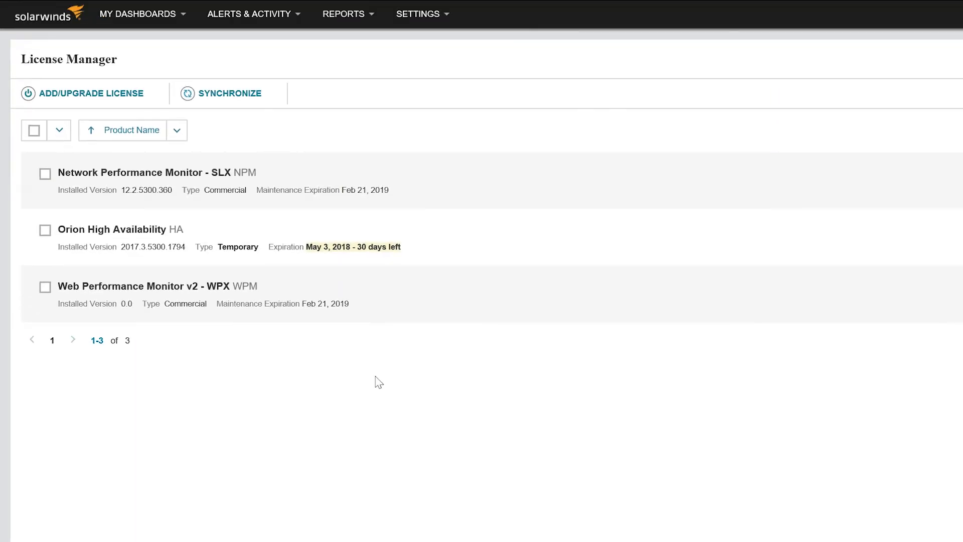
left_click(131, 102)
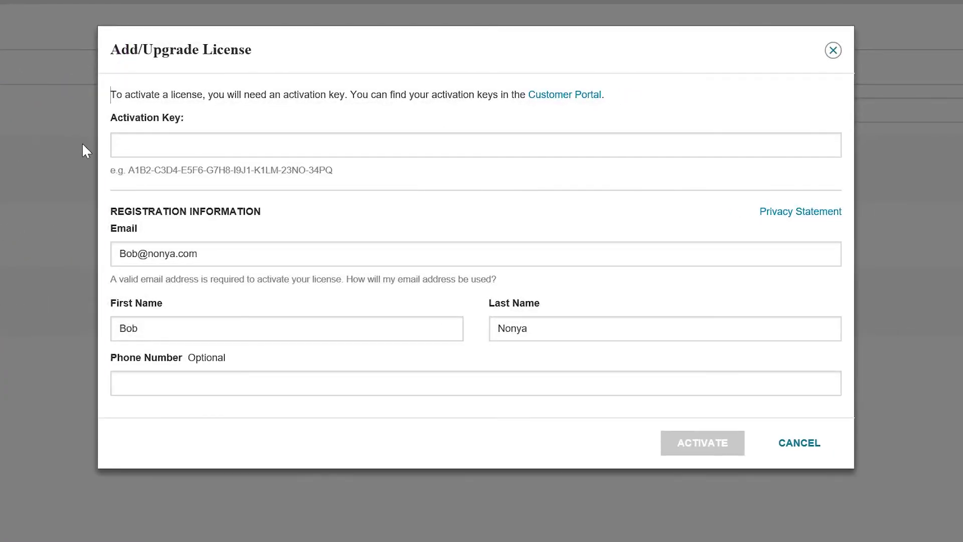
left_click(121, 145)
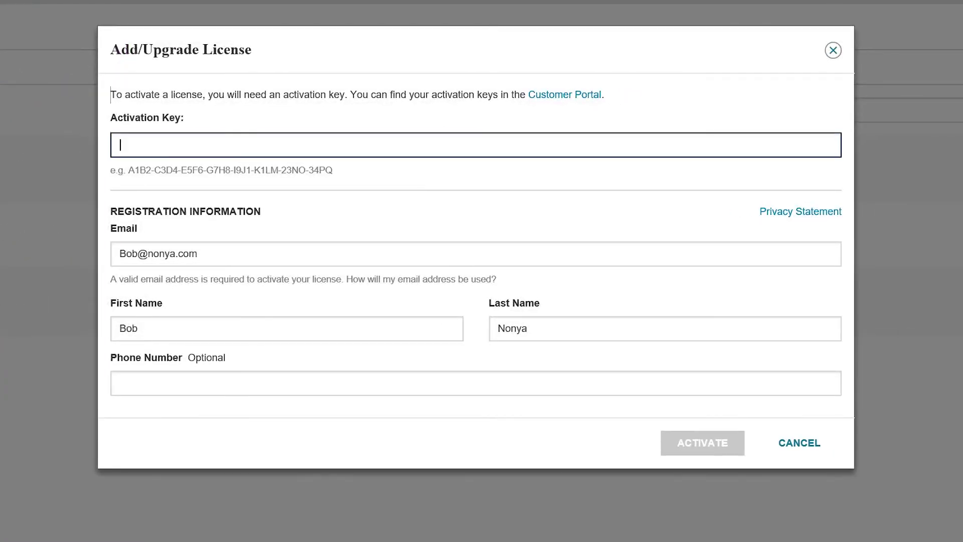
right_click(121, 145)
left_click(159, 211)
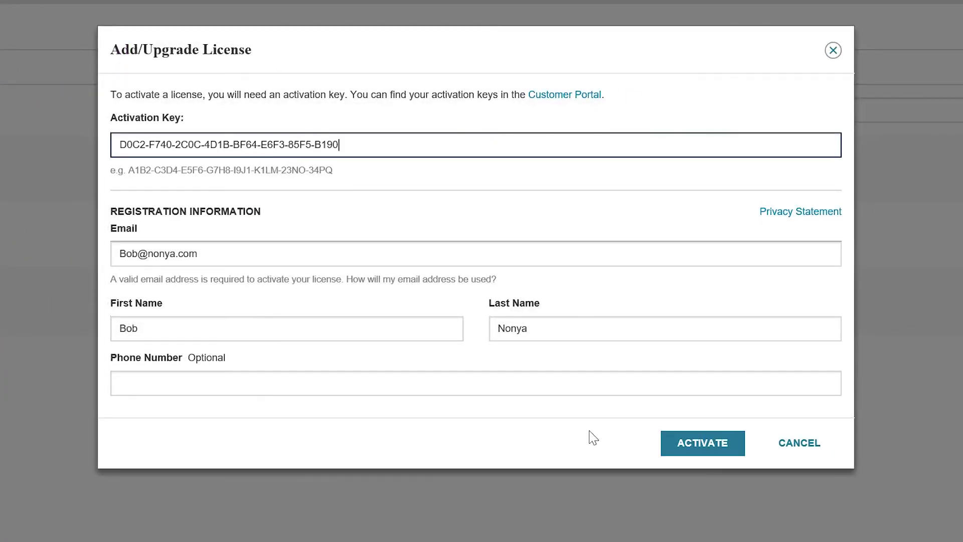
left_click(697, 445)
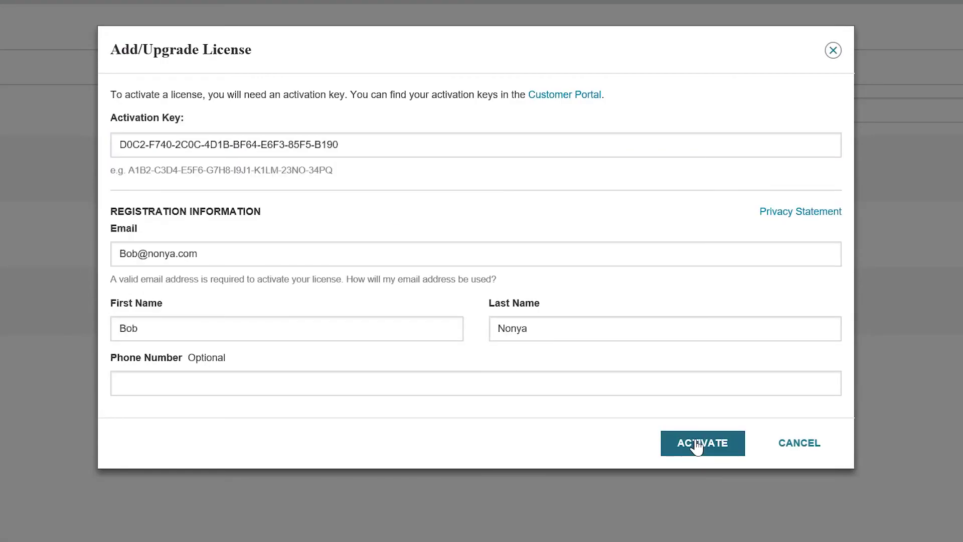